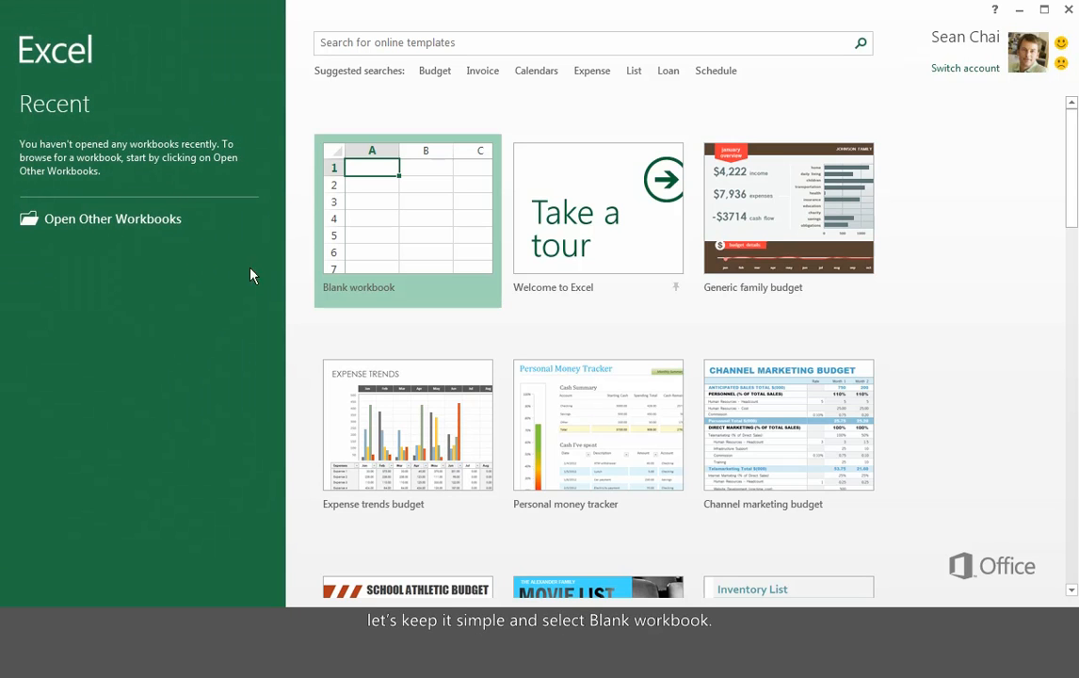
# Step: Create a blank workbook and enter Paint walls in cell C6 as the first budget item
pyautogui.click(356, 232)
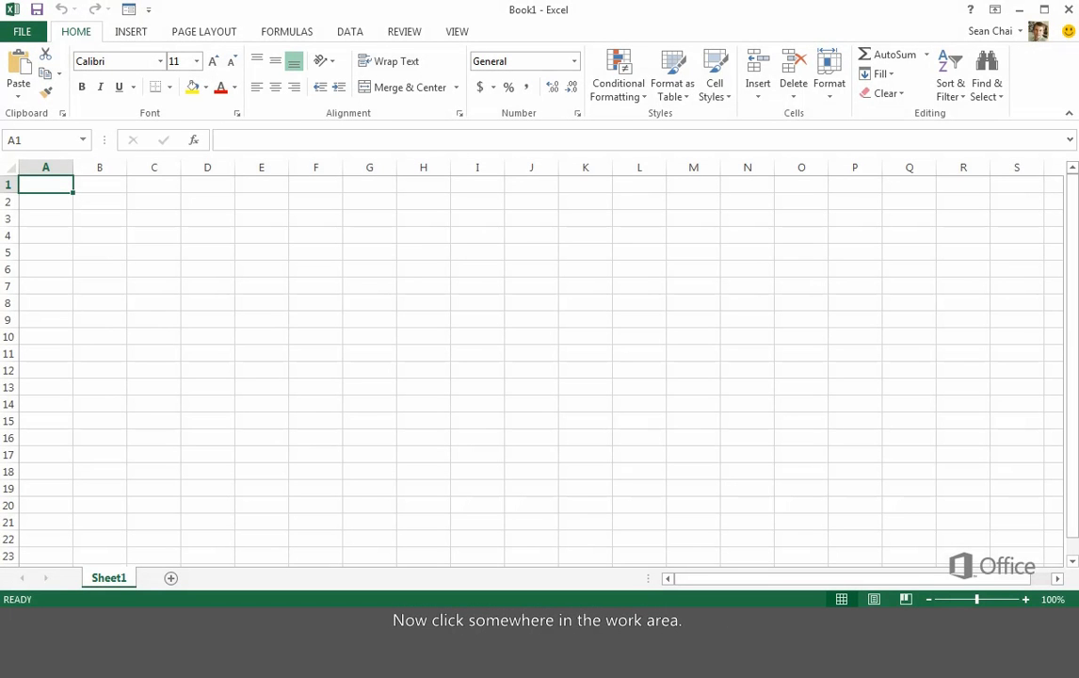
pyautogui.click(163, 270)
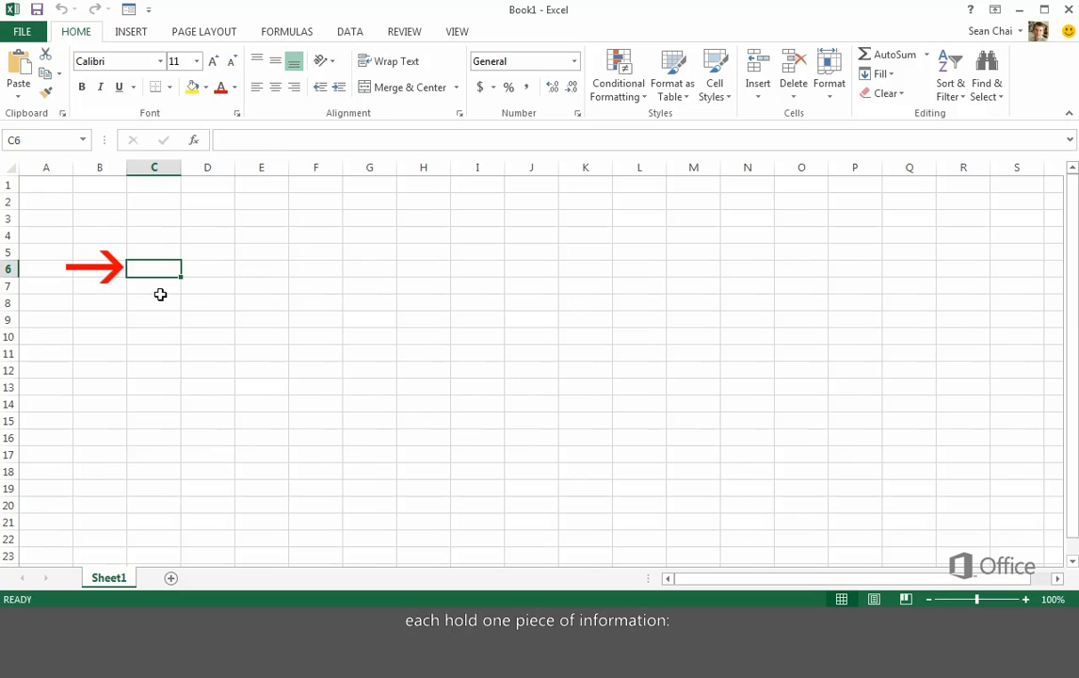
pyautogui.write('Some text')
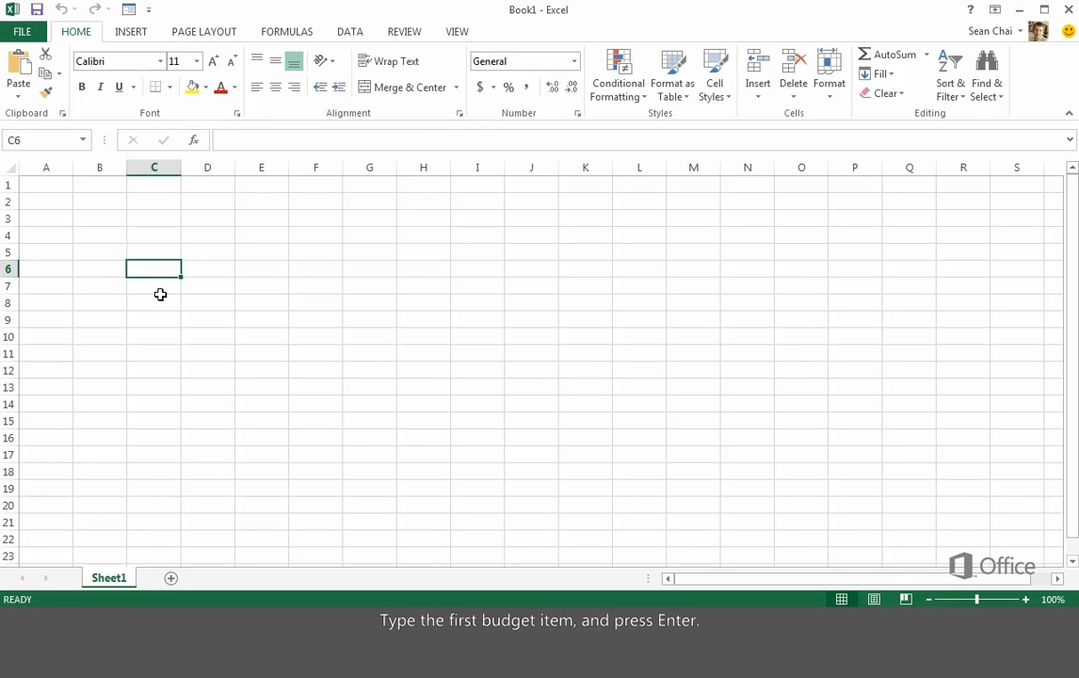
pyautogui.write('Paint walls')
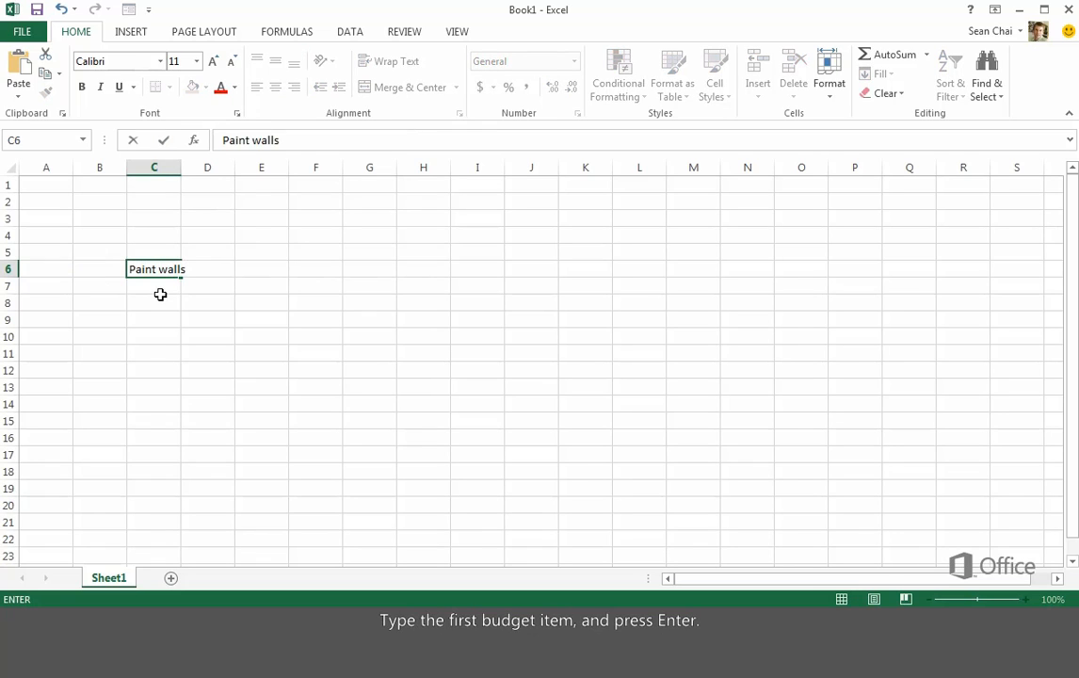
pyautogui.press('Return')
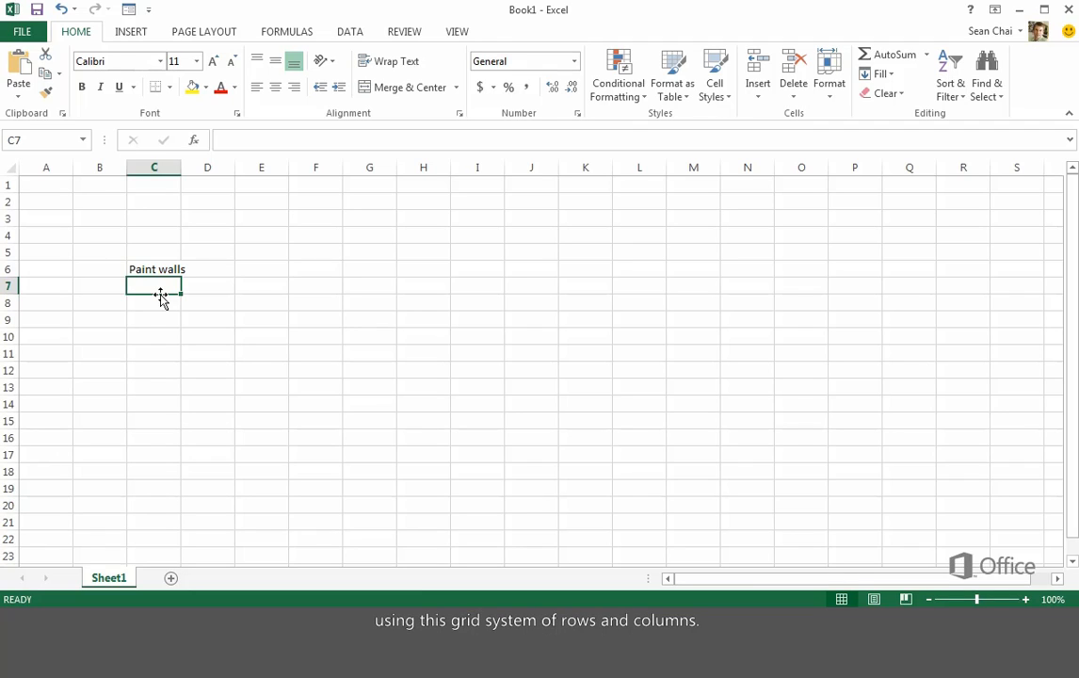
# Step: Fill C7:C15 with Add mural back wall, Replace ceiling tiles, Repair floor tiles, Fix lighting, Remodel check-out, Create entry way, Add hanging graphics, Repaint exterior, Fix neon sign
pyautogui.click(140, 271)
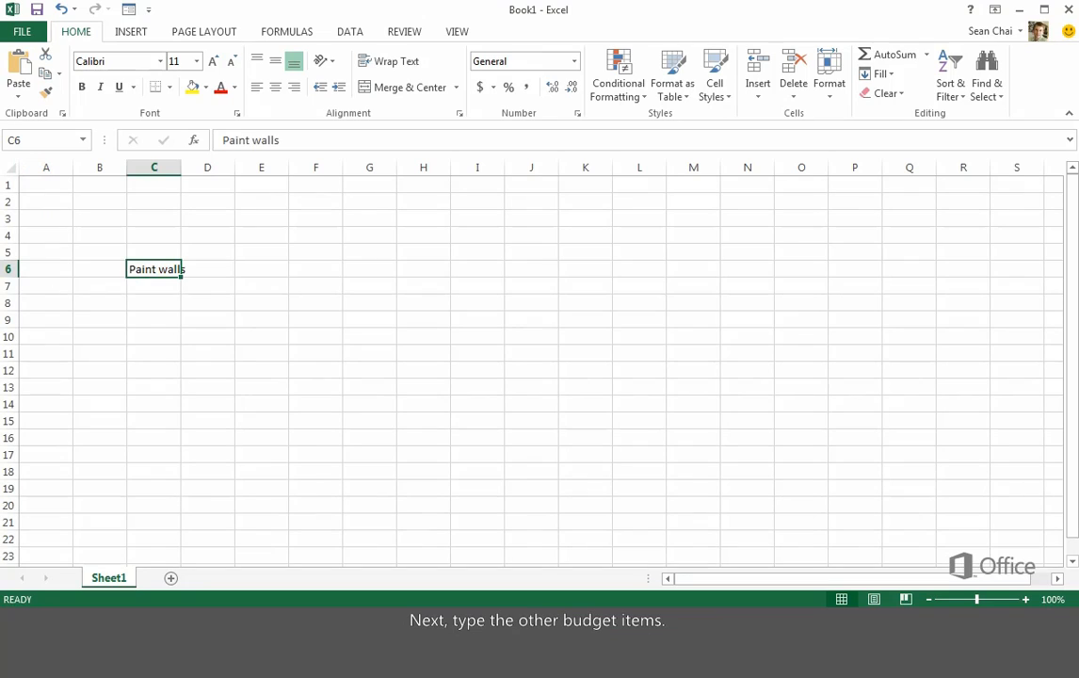
pyautogui.press('Return')
pyautogui.write('Add mural back wall')
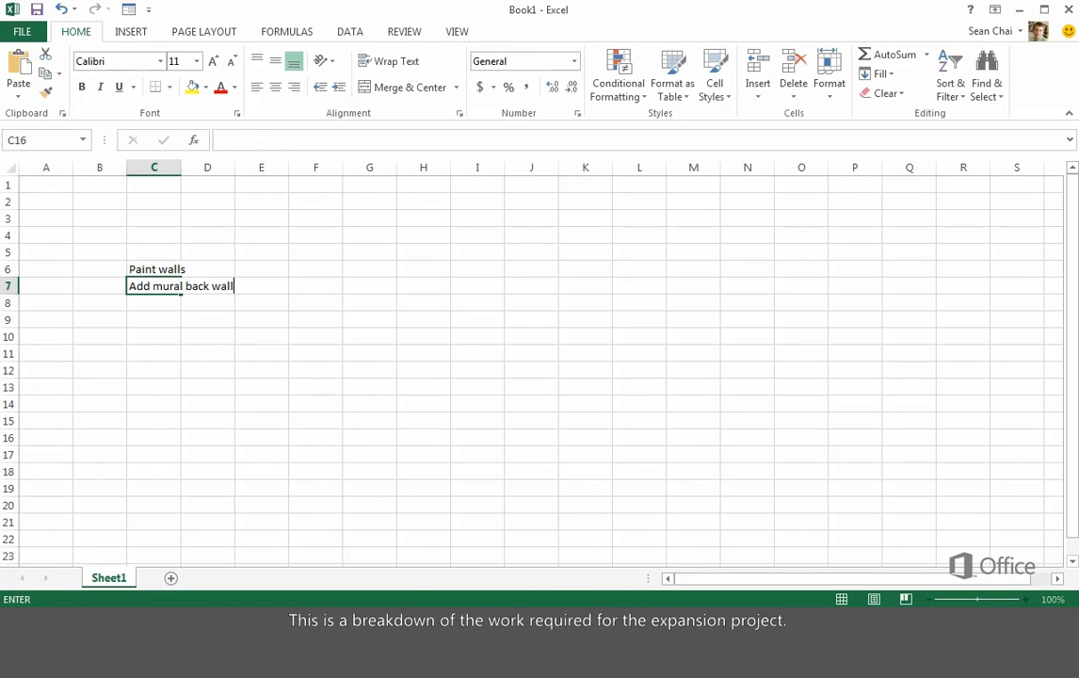
pyautogui.press('Return')
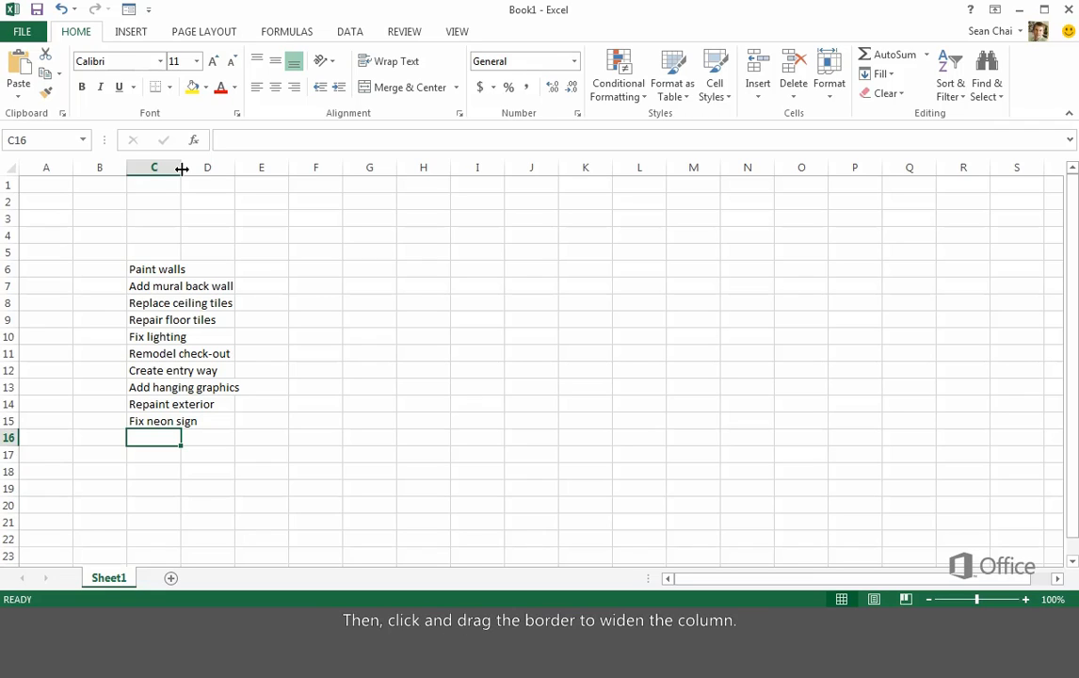
# Step: Widen column C to fit the work items and enter estimates 4545, 10000, 2000, 500, 500, 4000, 500, 250, 3000, 1200 in D6:D15
pyautogui.moveTo(182, 169); pyautogui.dragTo(269, 177)
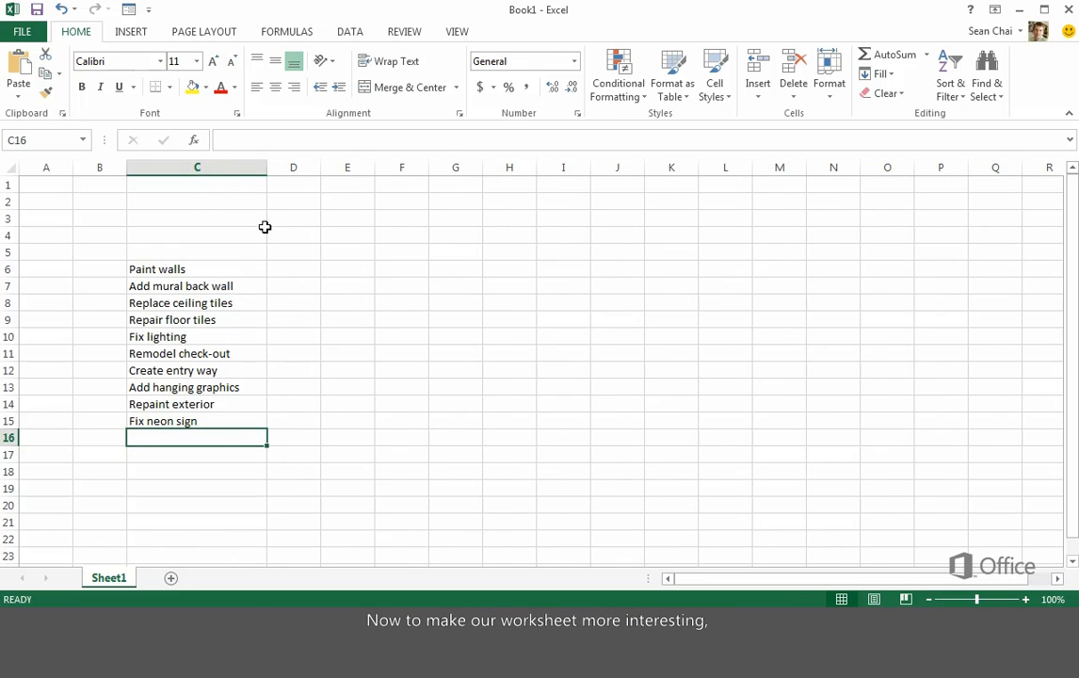
pyautogui.click(290, 269)
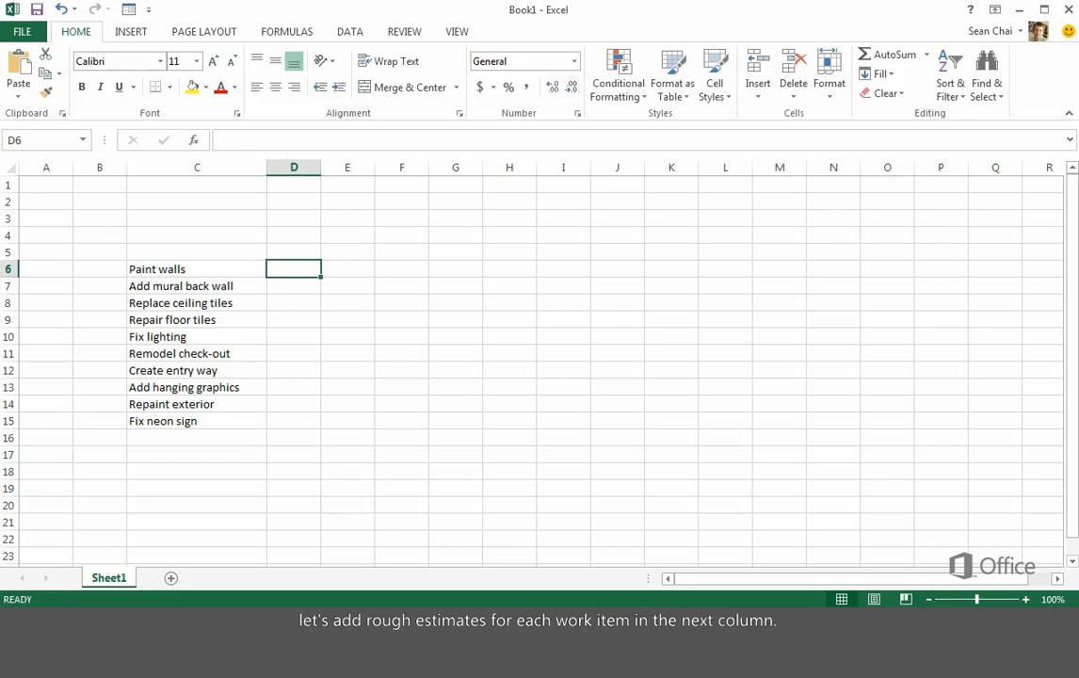
pyautogui.write('4545.00')
pyautogui.press('Return')
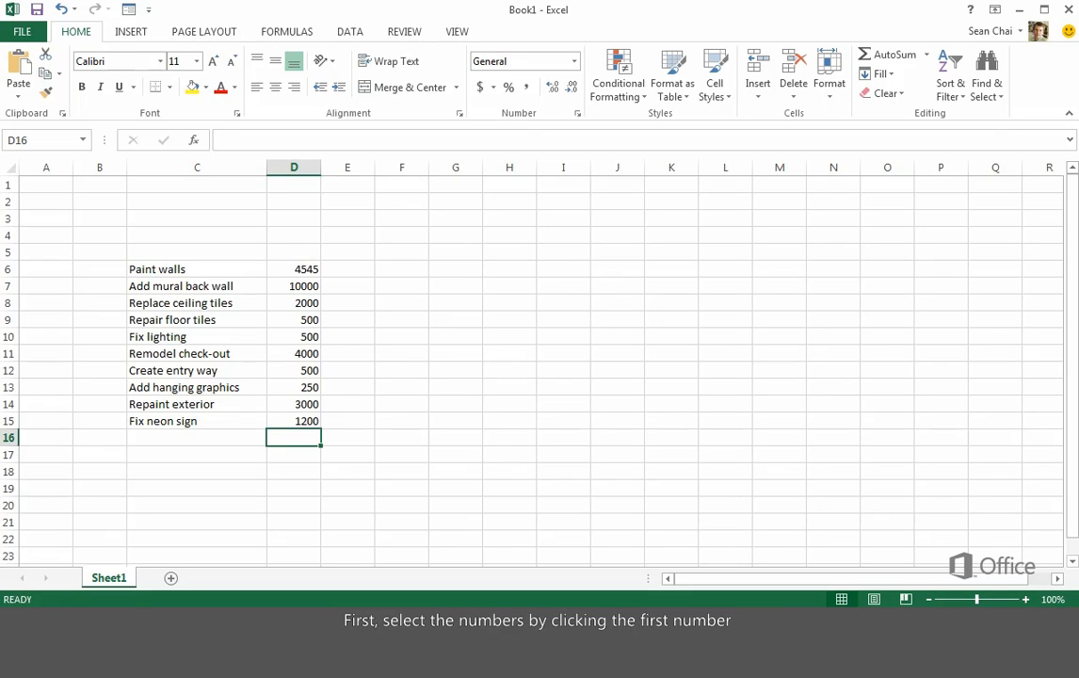
# Step: Format the estimates in D6:D15 with the dollar accounting number format
pyautogui.click(287, 273)
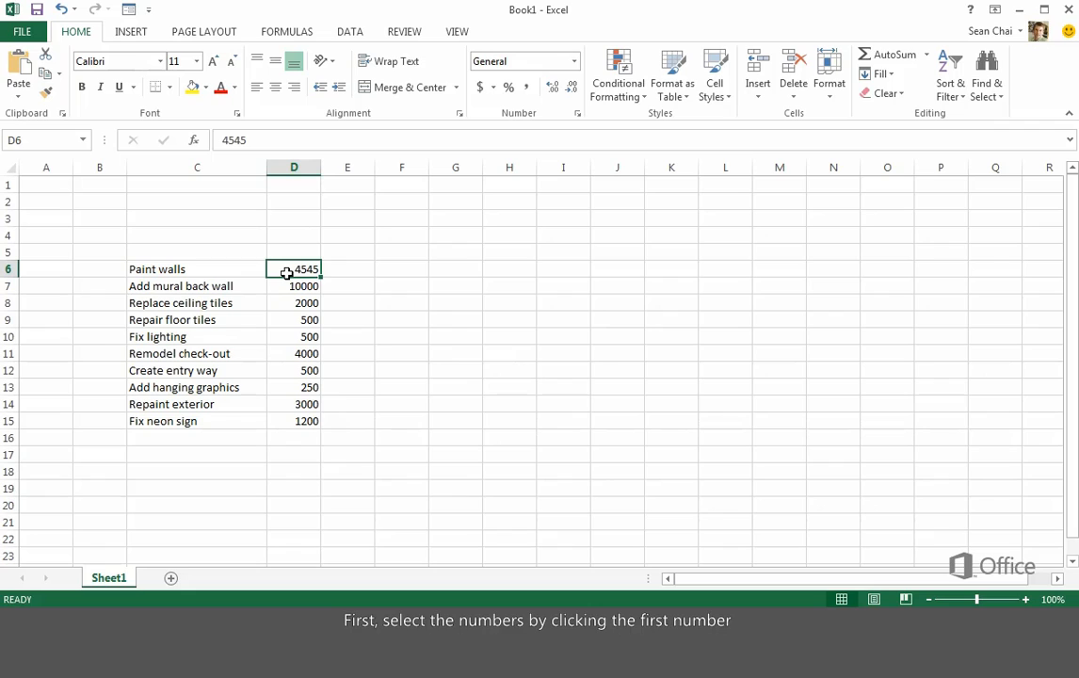
pyautogui.moveTo(286, 273); pyautogui.dragTo(294, 414)
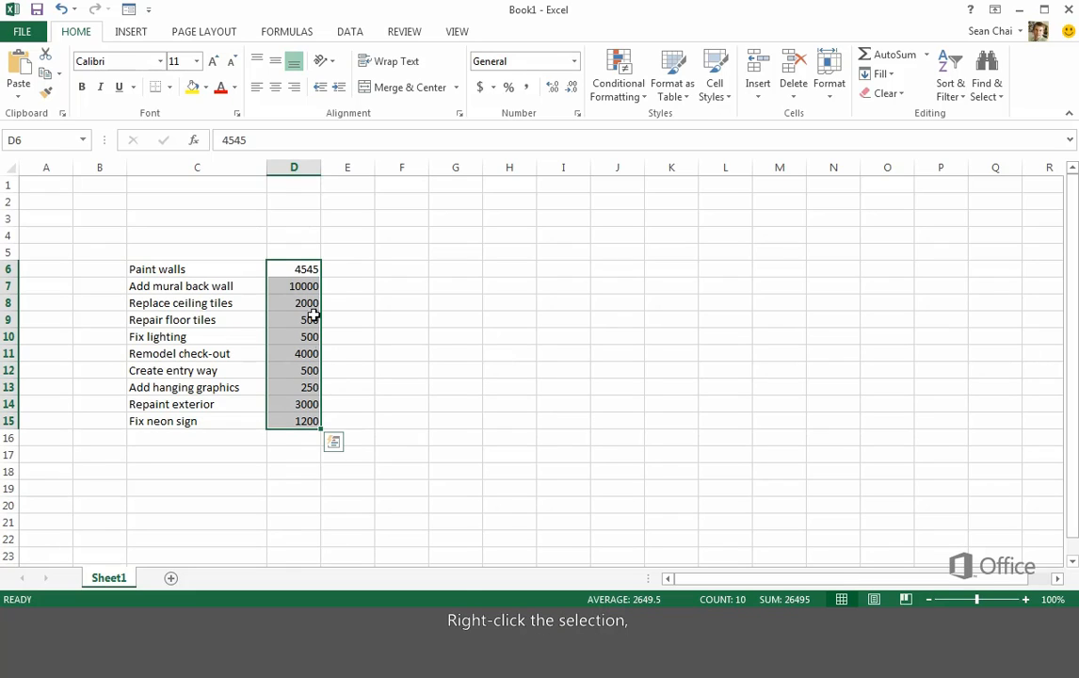
pyautogui.rightClick(293, 273)
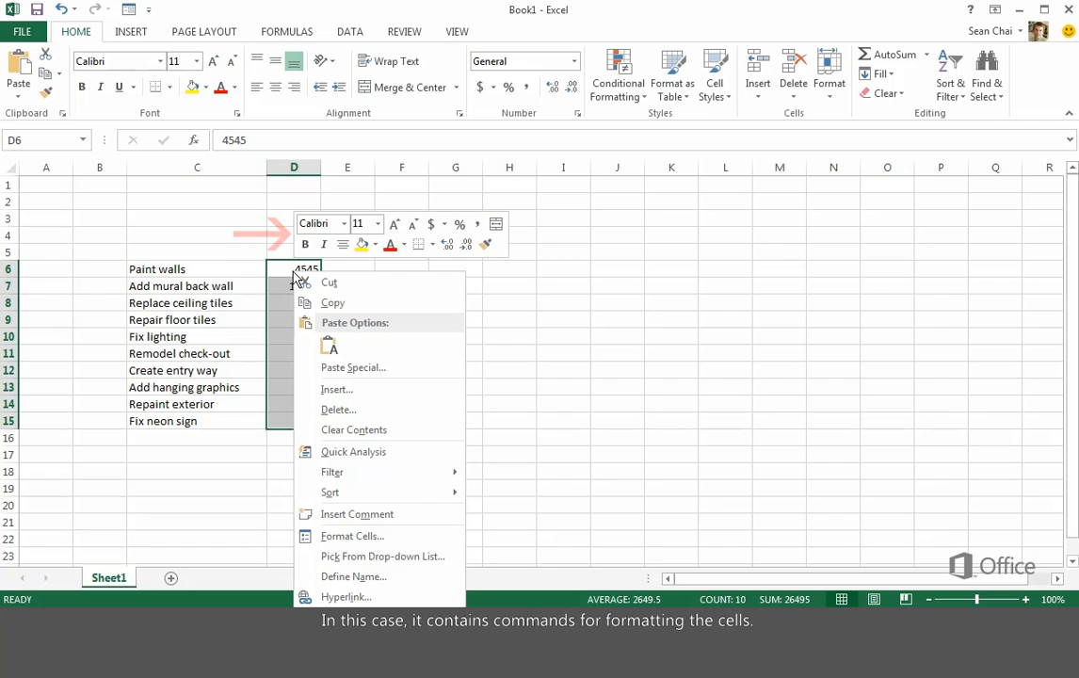
pyautogui.click(430, 229)
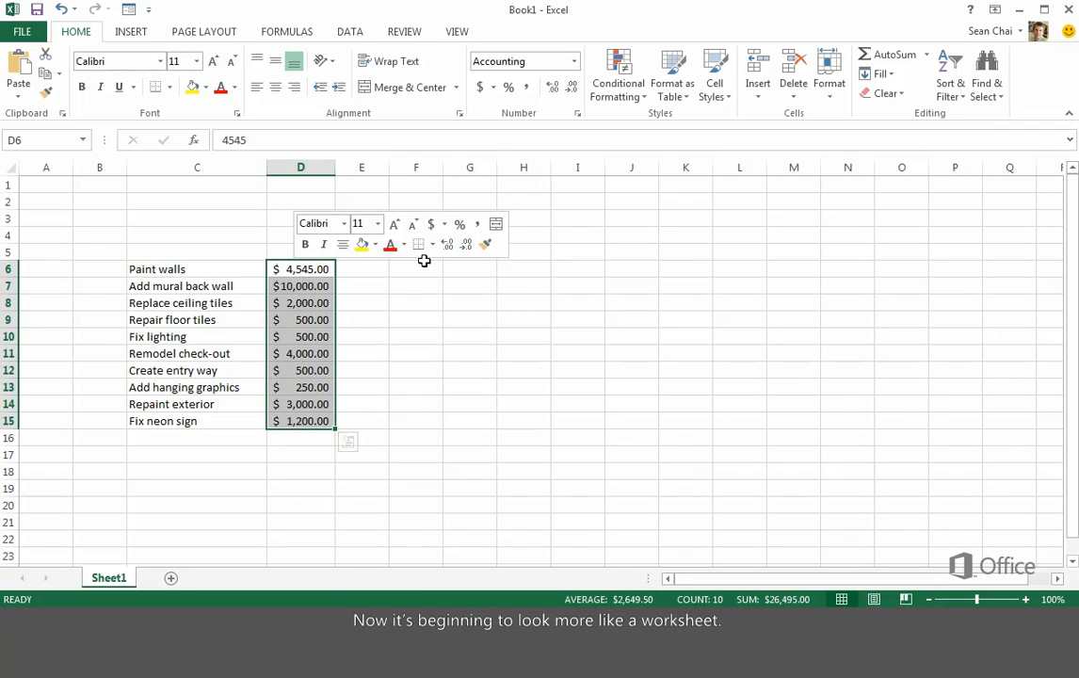
pyautogui.click(378, 323)
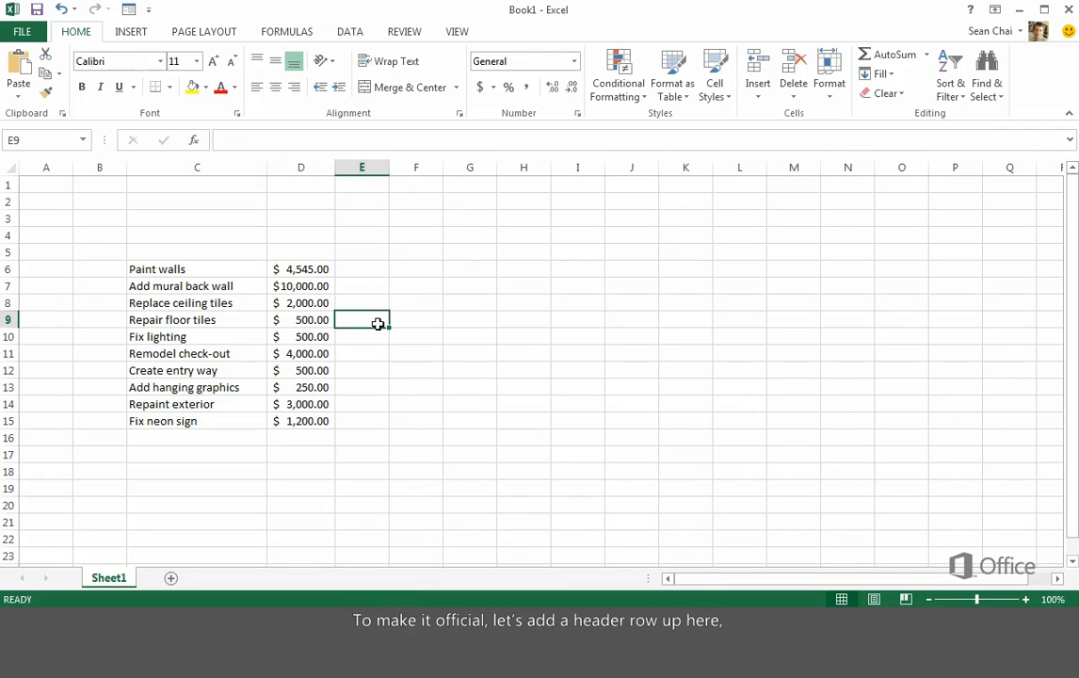
# Step: Add a header row above the data with Work item in C5 and Estimated cost in D5
pyautogui.click(253, 253)
pyautogui.write('Work item')
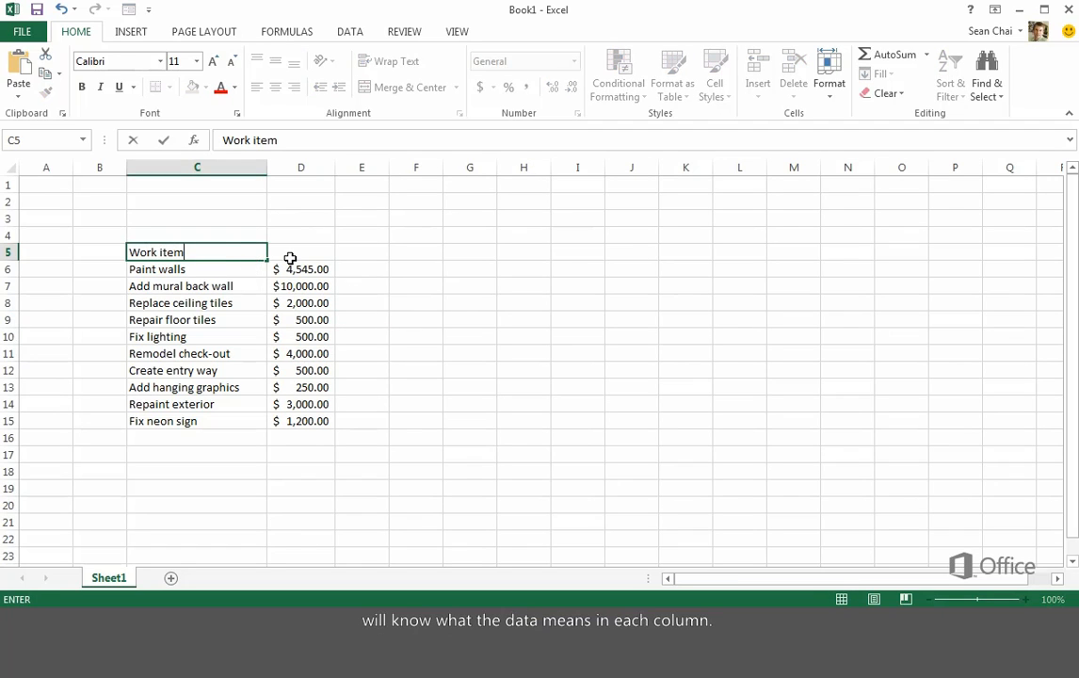
pyautogui.press('Tab')
pyautogui.write('Estimated cost')
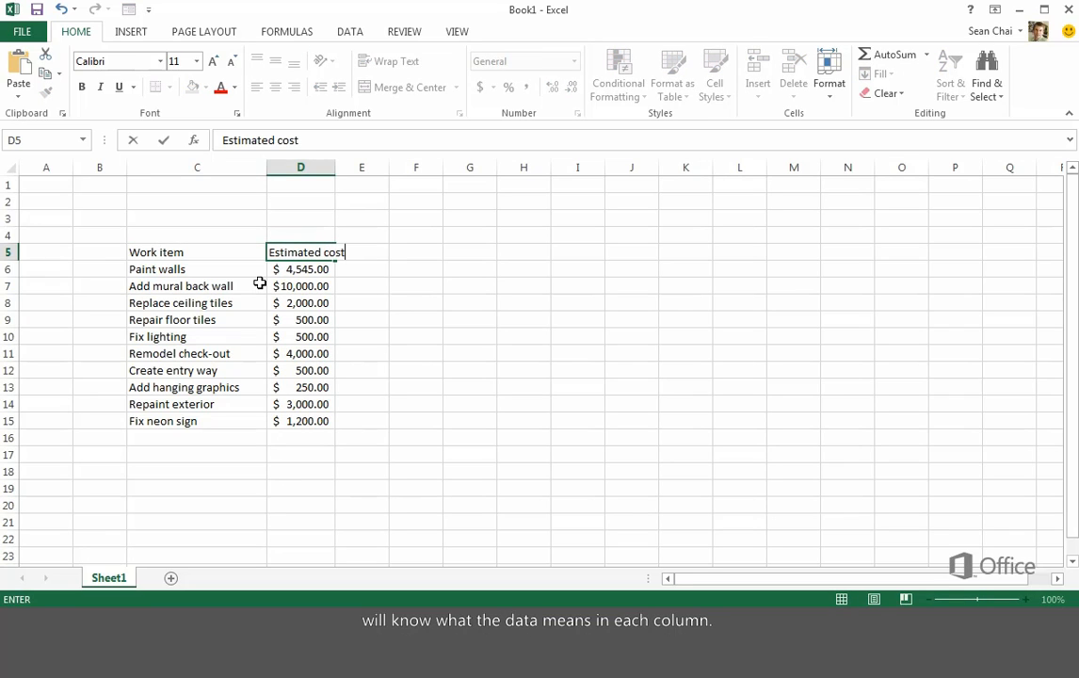
pyautogui.press('Return')
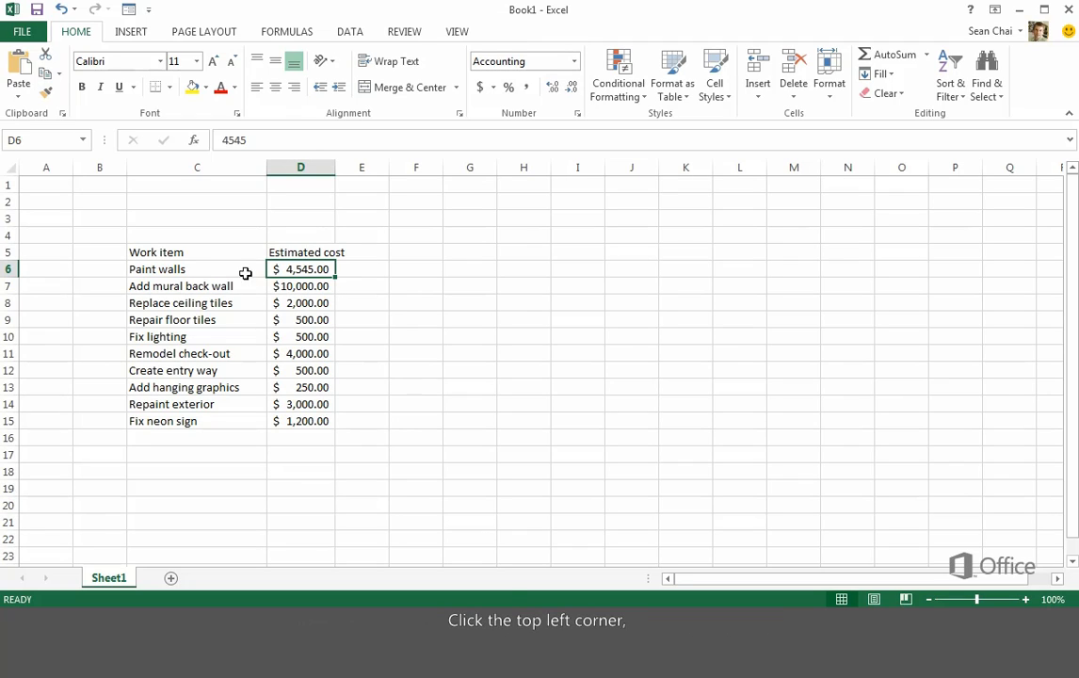
# Step: Convert the range C5:D15, including its headers, into a table using Quick Analysis
pyautogui.click(185, 255)
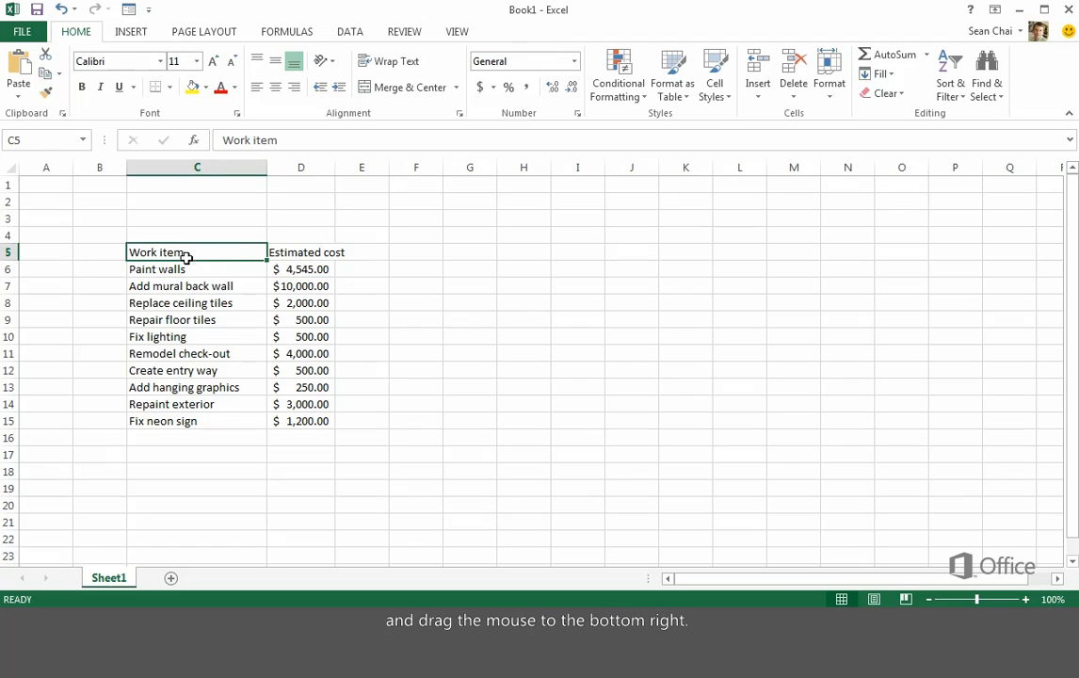
pyautogui.moveTo(185, 256)
pyautogui.mouseDown()
pyautogui.moveTo(234, 314)
pyautogui.moveTo(289, 352)
pyautogui.moveTo(295, 425)
pyautogui.mouseUp()
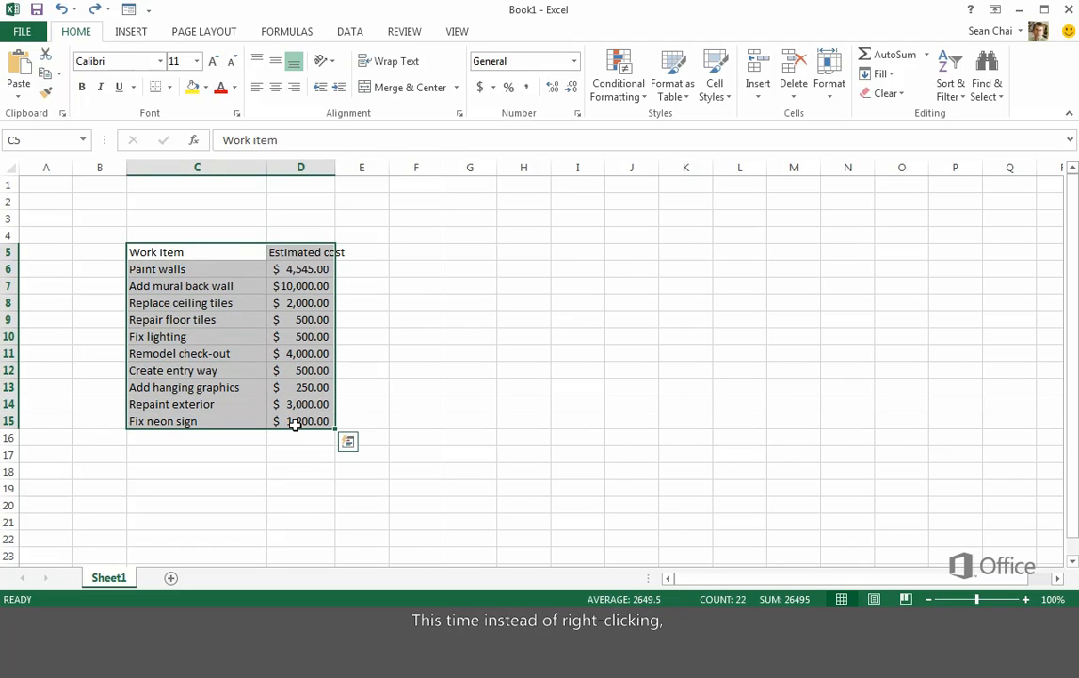
pyautogui.click(346, 443)
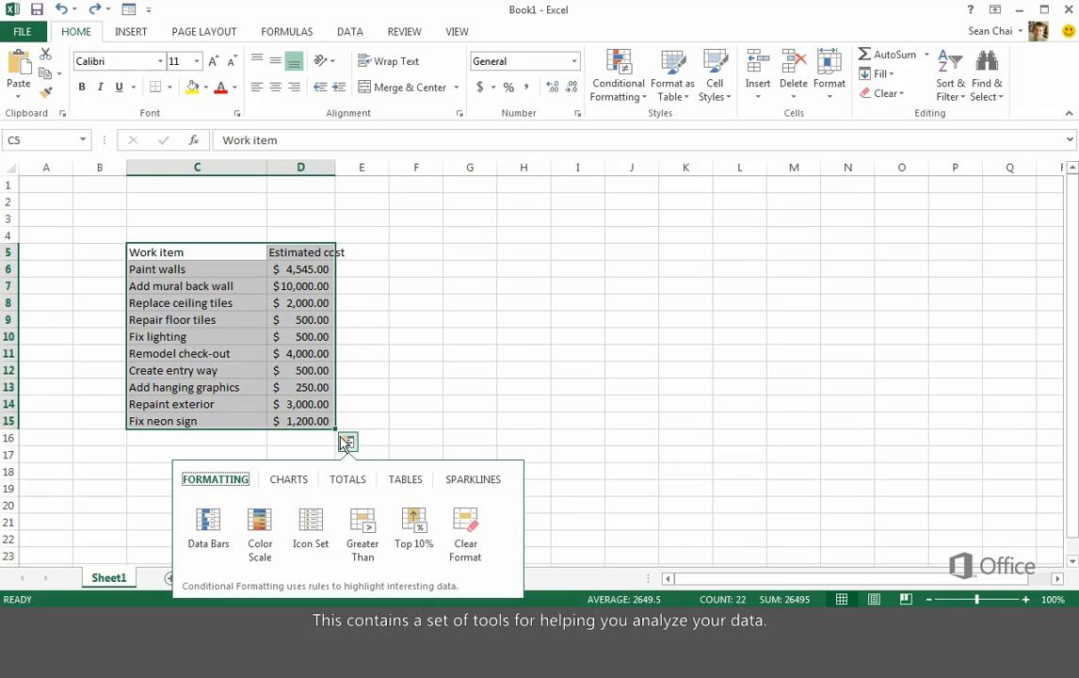
pyautogui.click(400, 484)
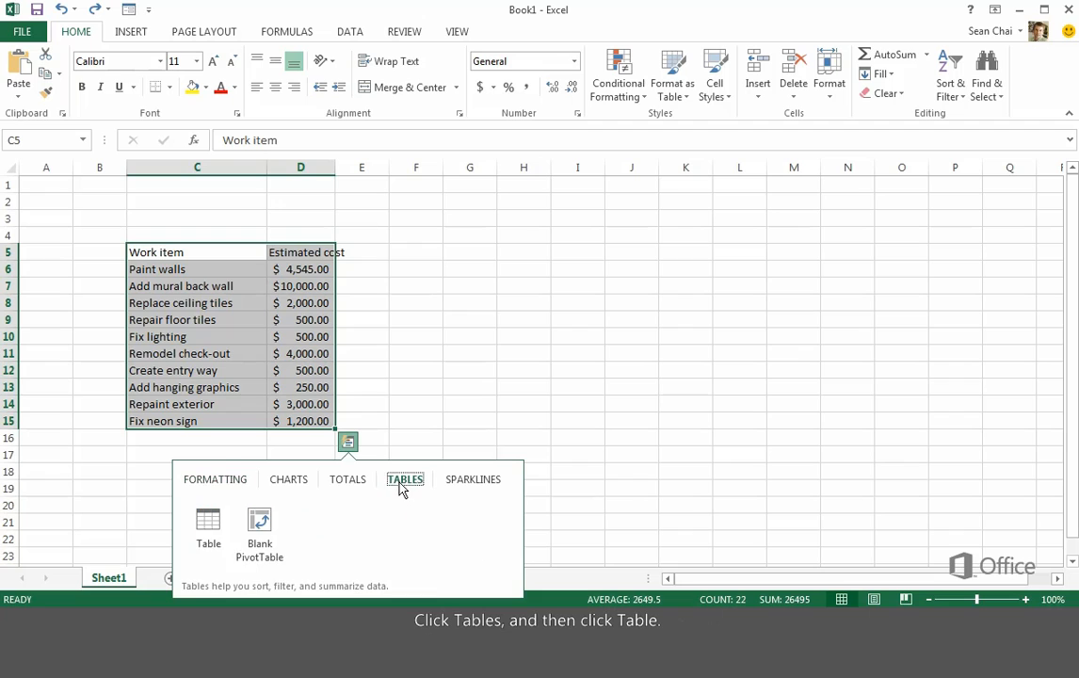
pyautogui.click(209, 521)
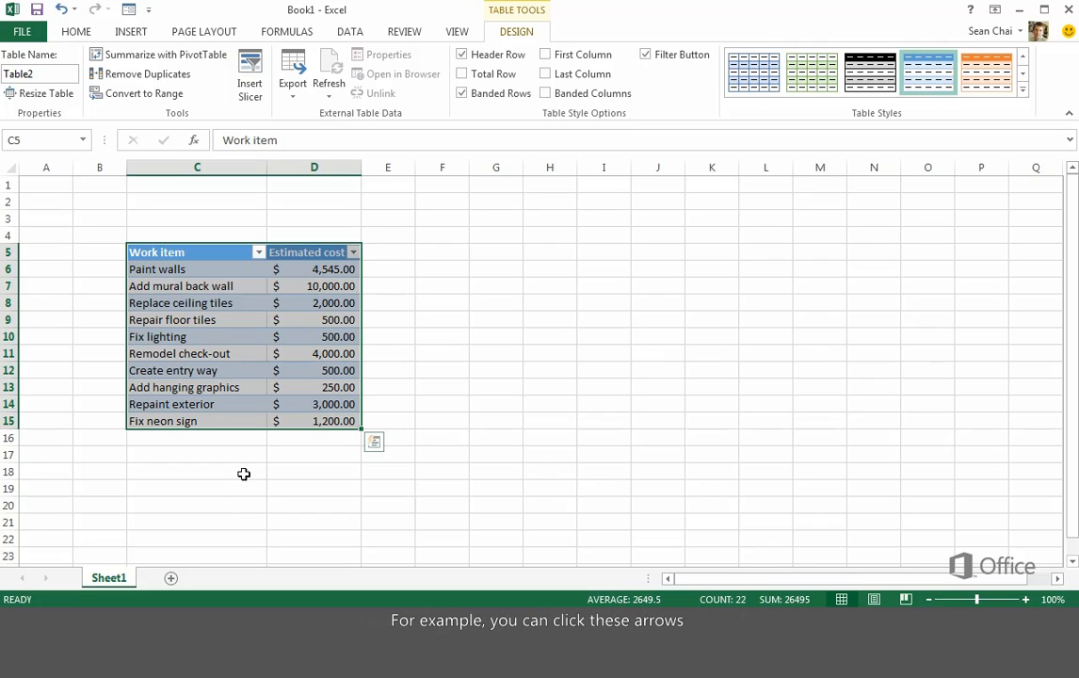
pyautogui.click(258, 252)
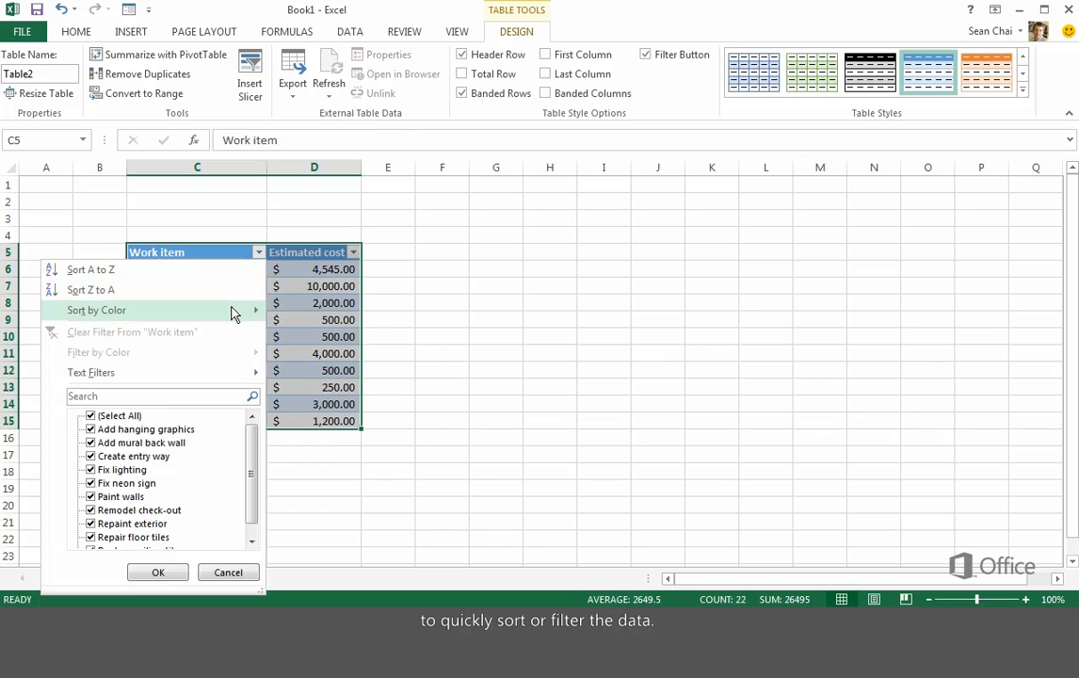
pyautogui.moveTo(234, 317)
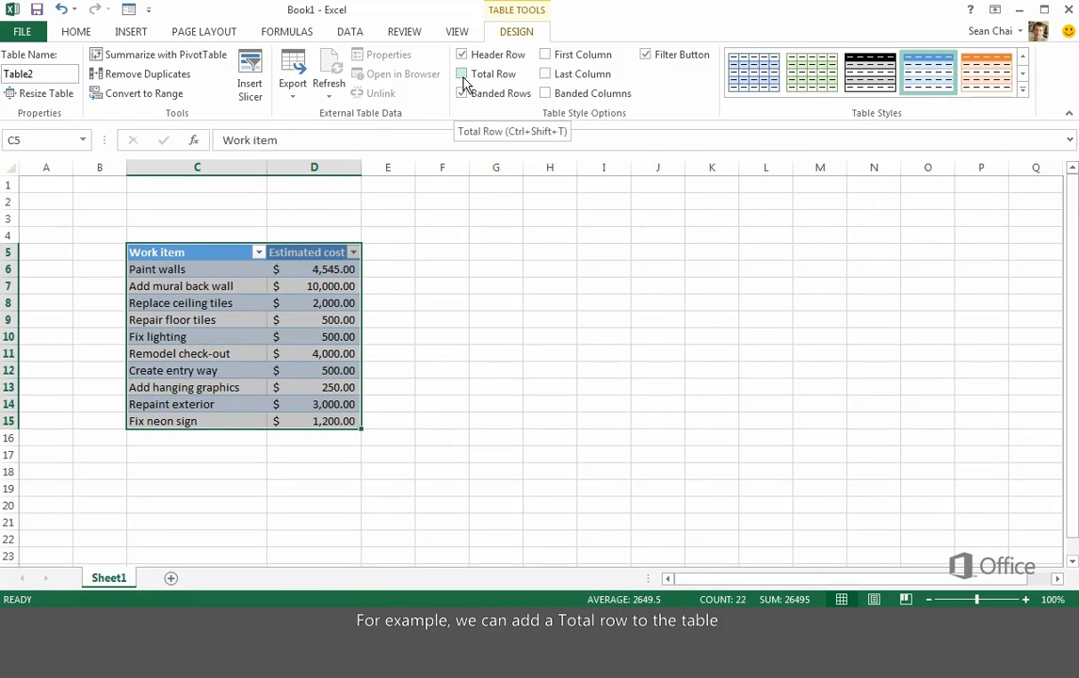
# Step: Add a total row to the table, and switch its banded rows off and back on
pyautogui.click(462, 75)
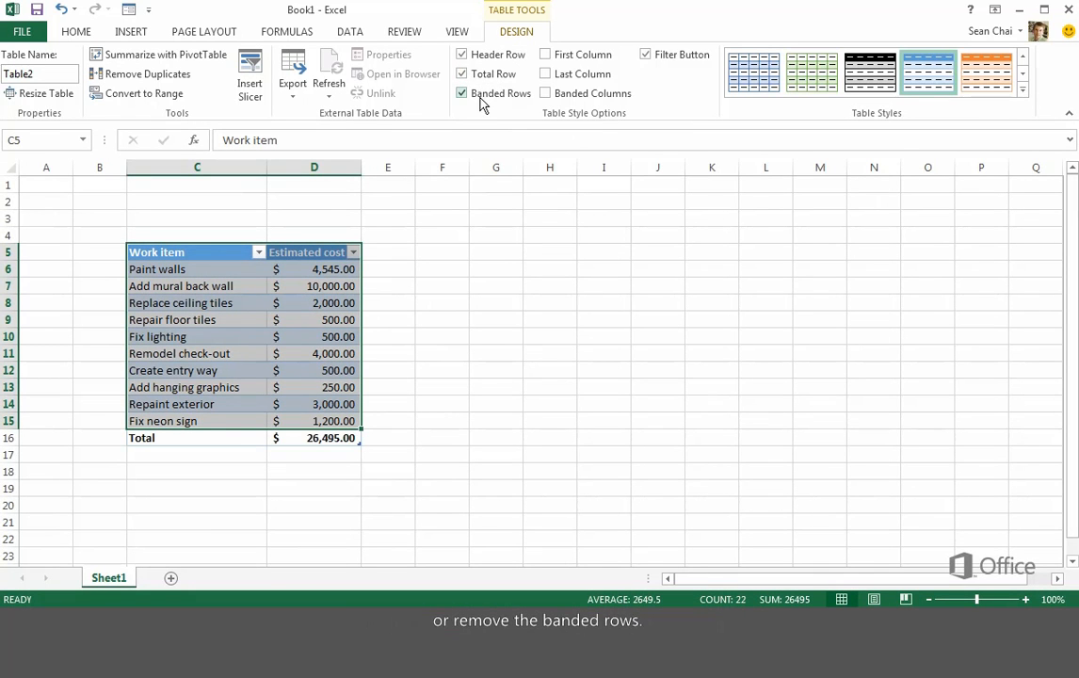
pyautogui.click(463, 95)
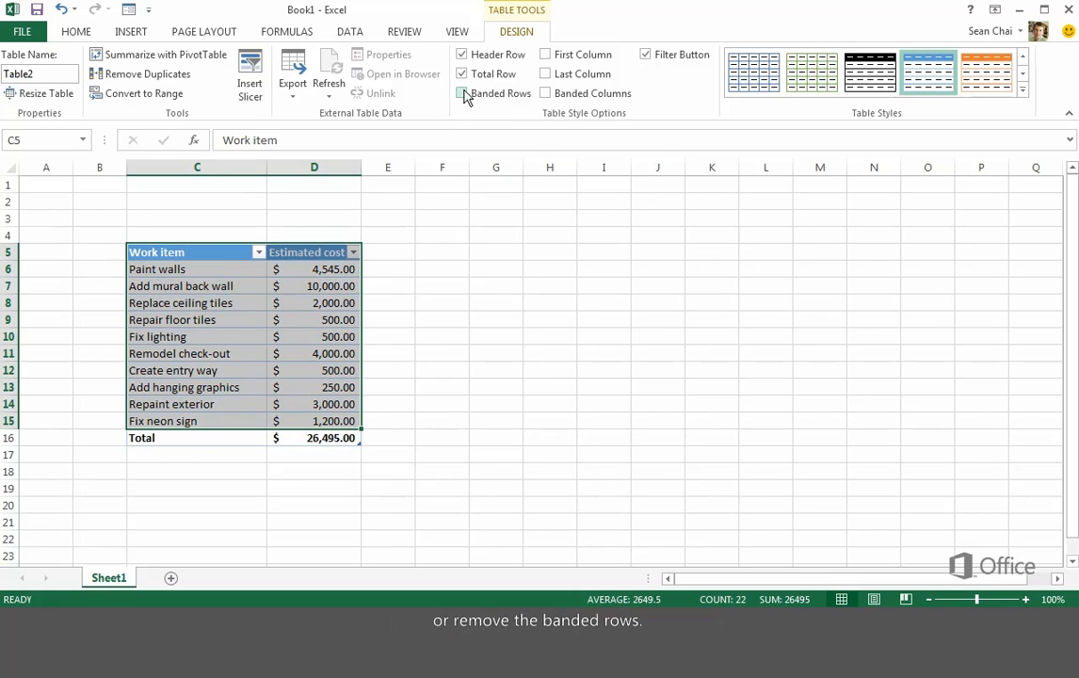
pyautogui.click(464, 94)
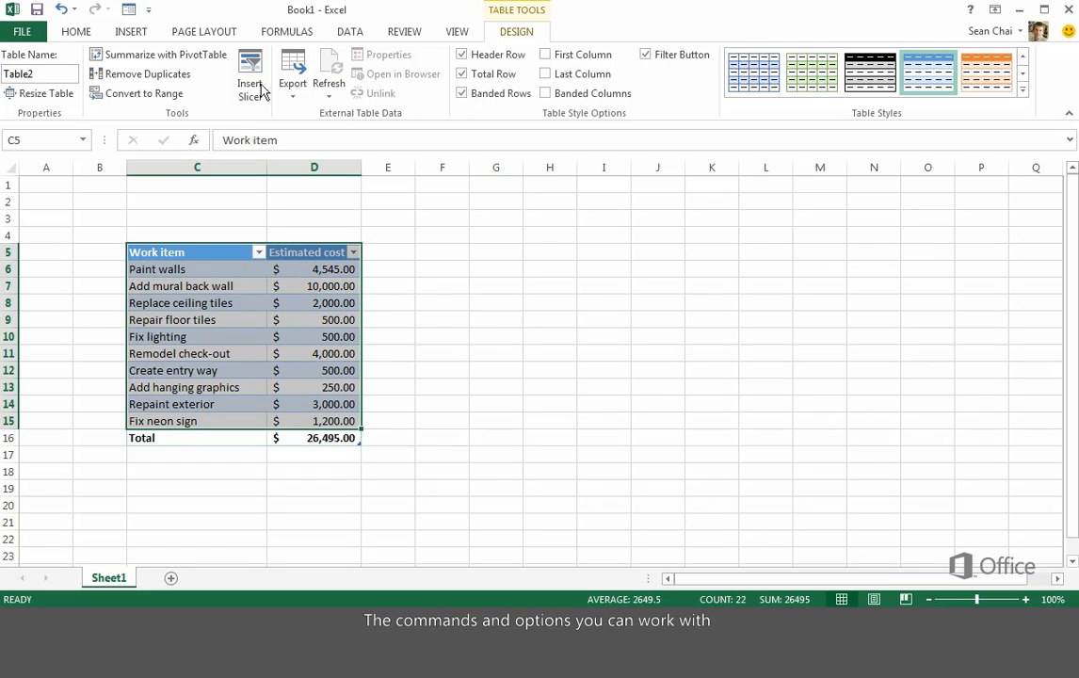
pyautogui.click(78, 32)
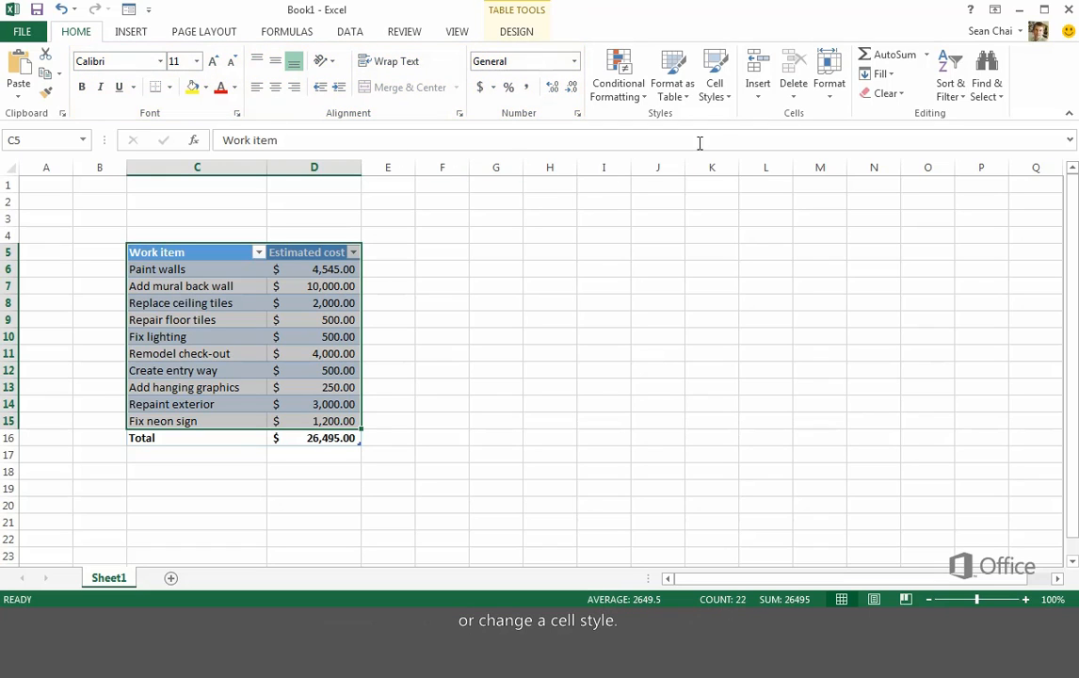
pyautogui.click(715, 95)
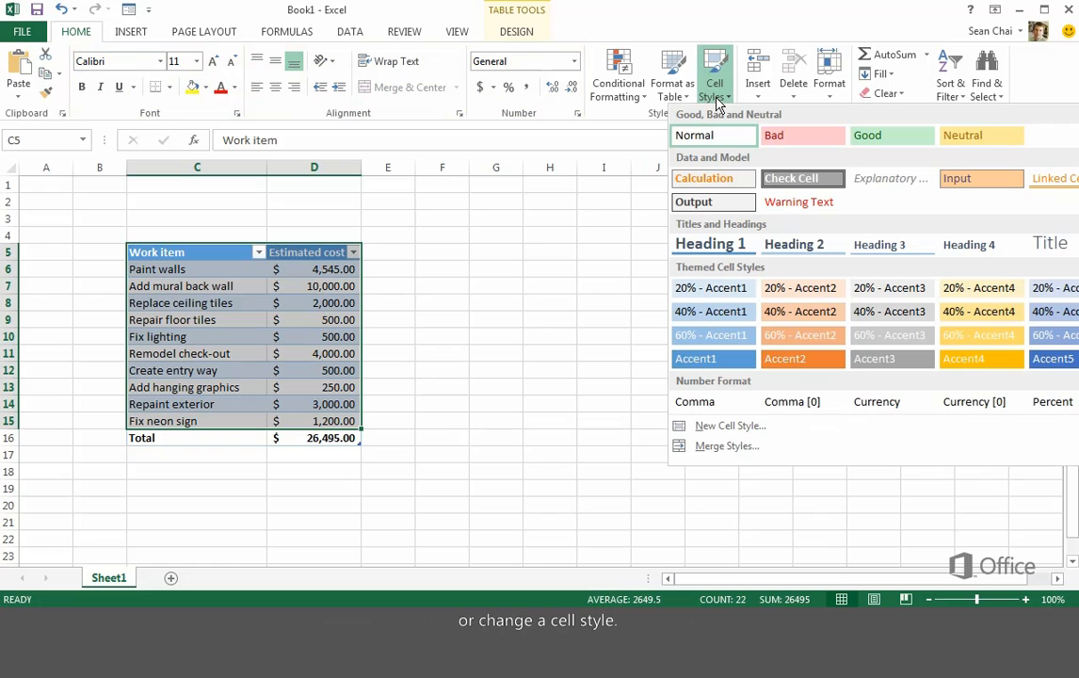
pyautogui.click(717, 94)
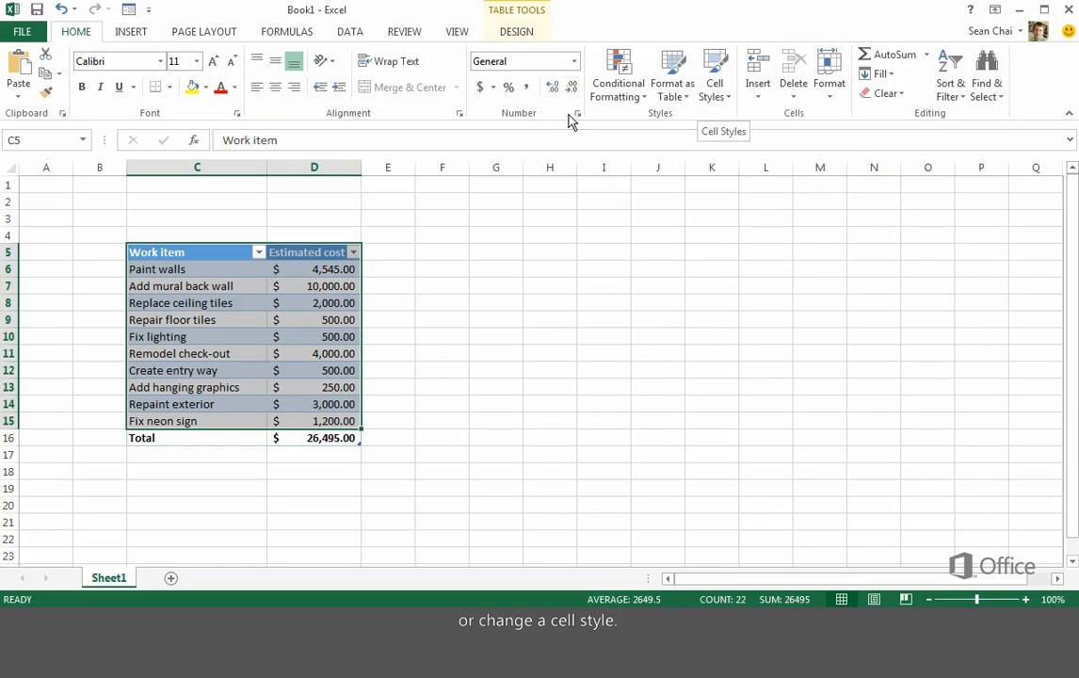
pyautogui.click(132, 34)
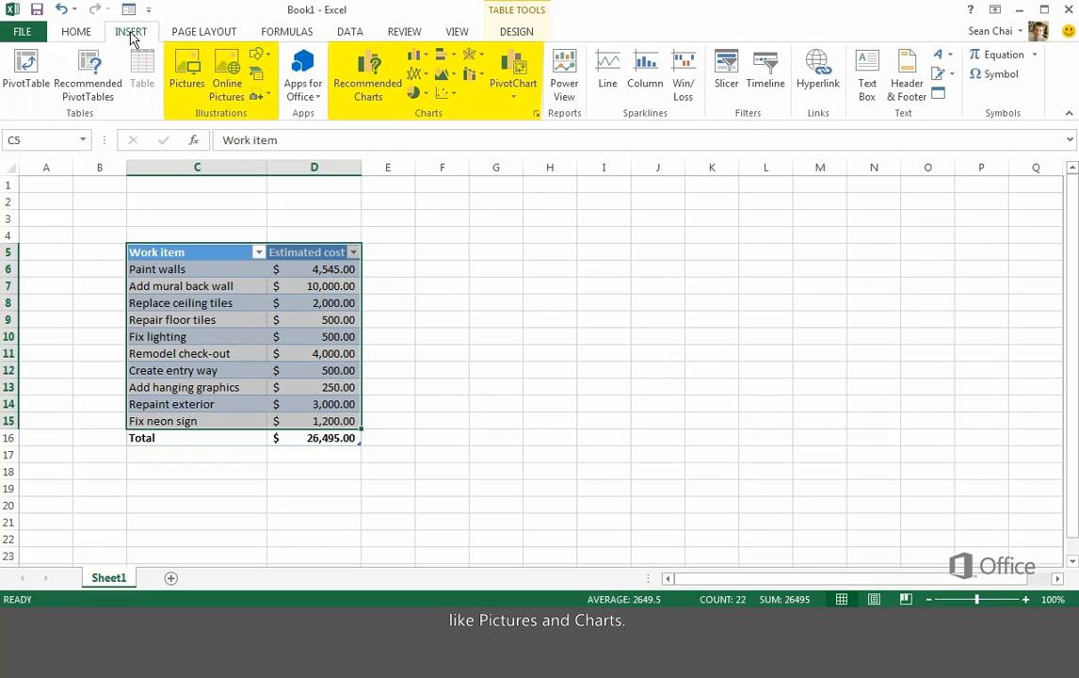
pyautogui.click(195, 38)
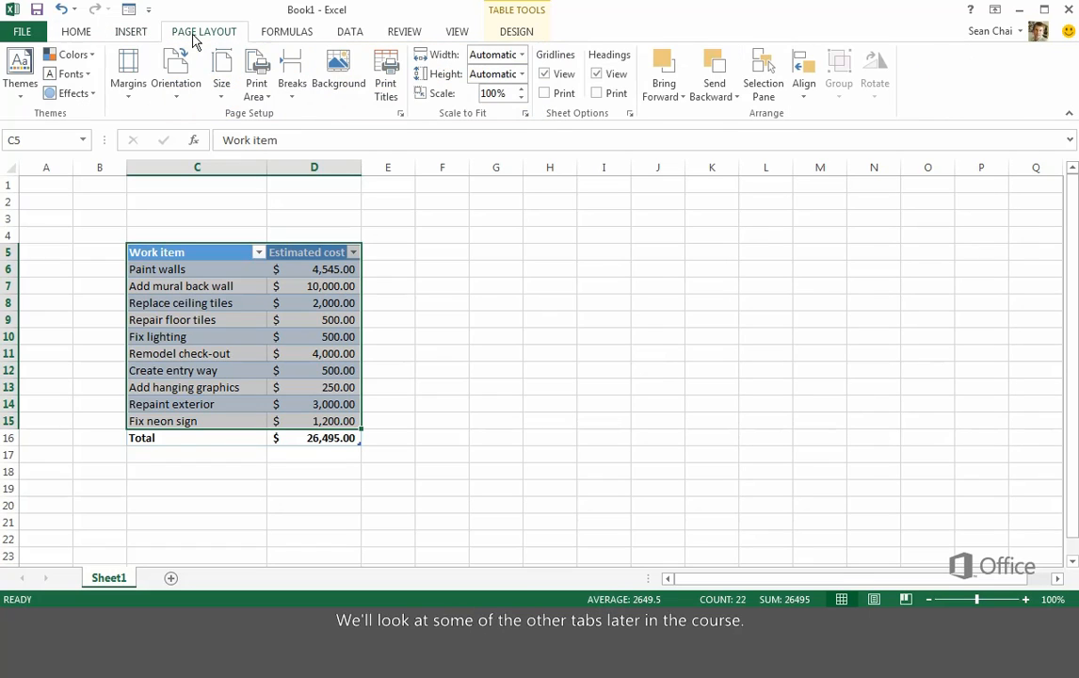
pyautogui.click(253, 38)
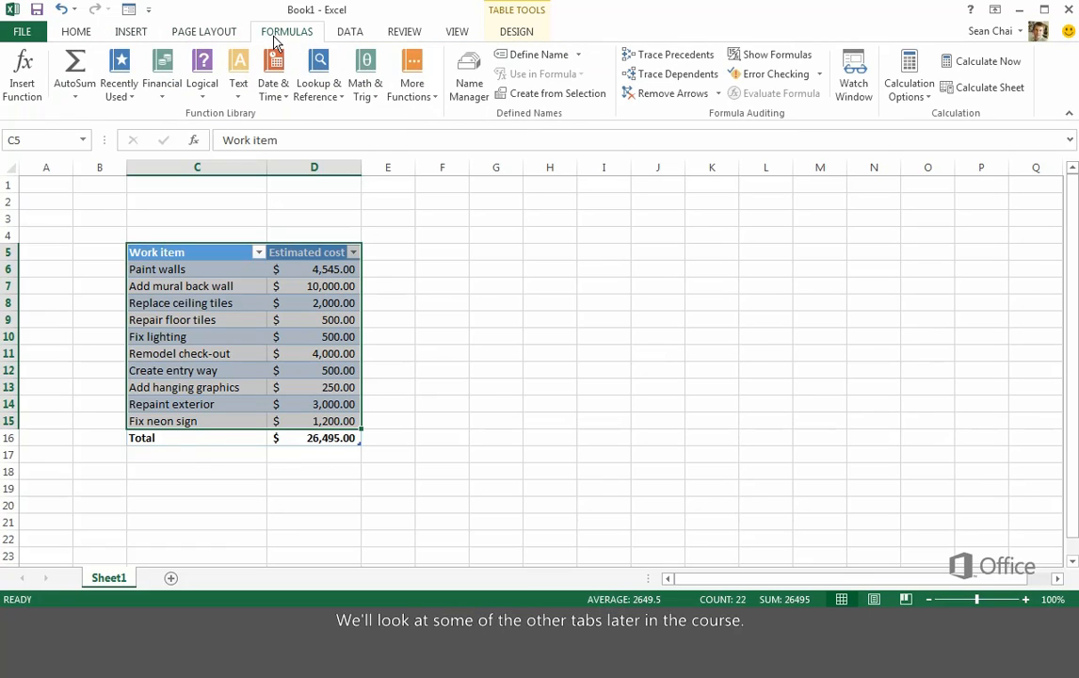
# Step: Examine the data and table design options, comparing the commands offered with empty cell D2 selected and with table cell D7 selected
pyautogui.click(346, 37)
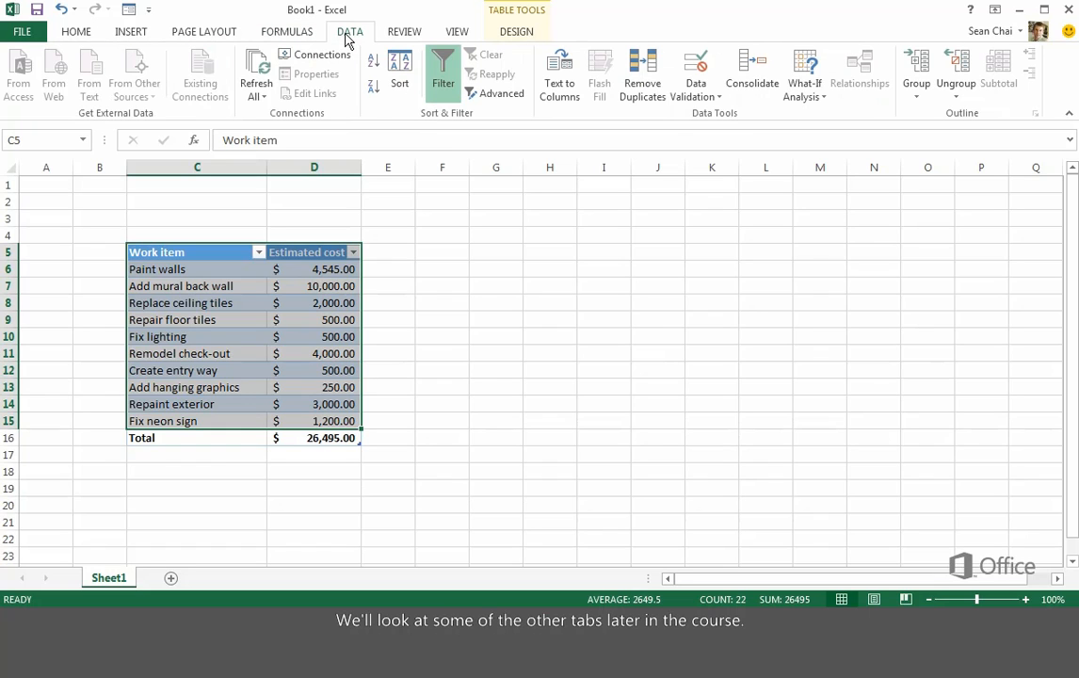
pyautogui.click(516, 34)
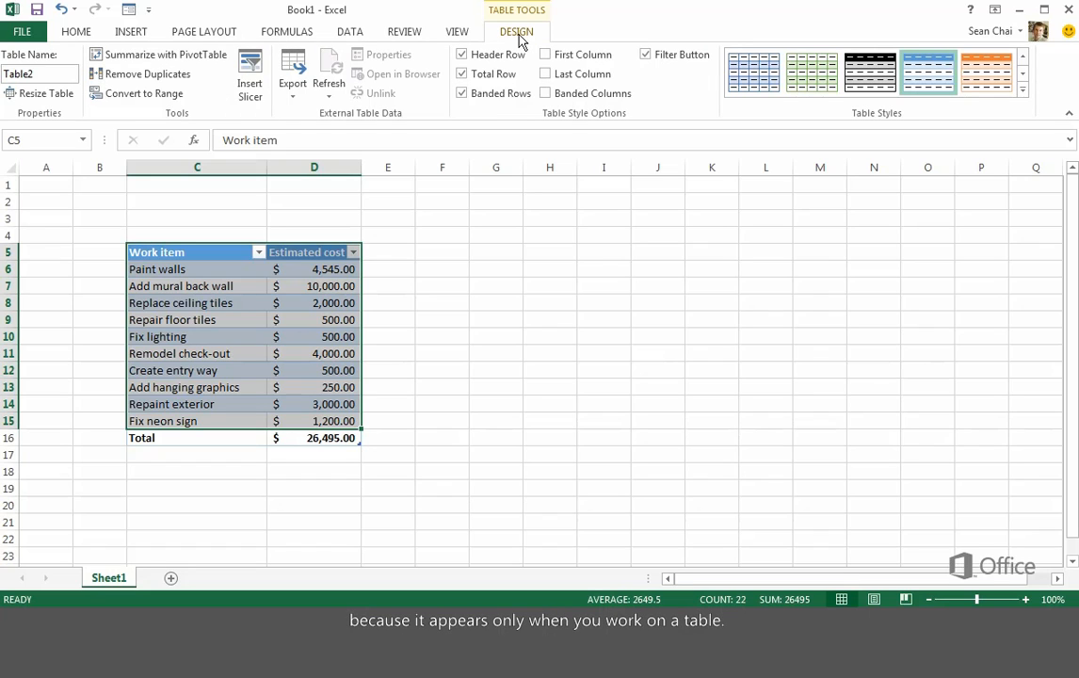
pyautogui.click(361, 199)
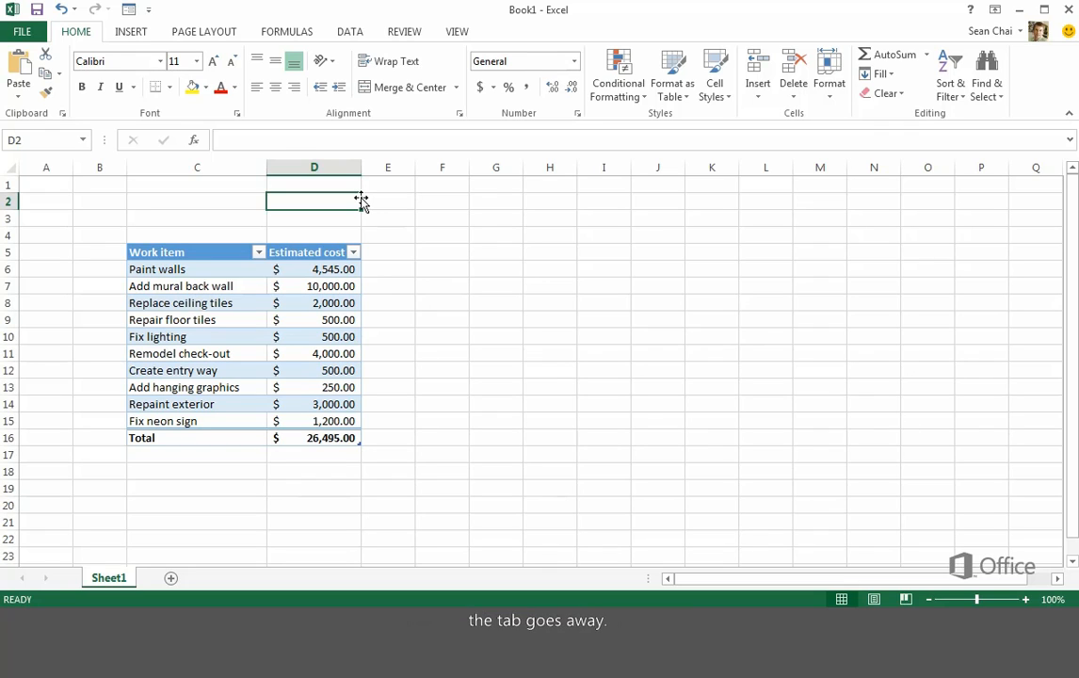
pyautogui.click(269, 283)
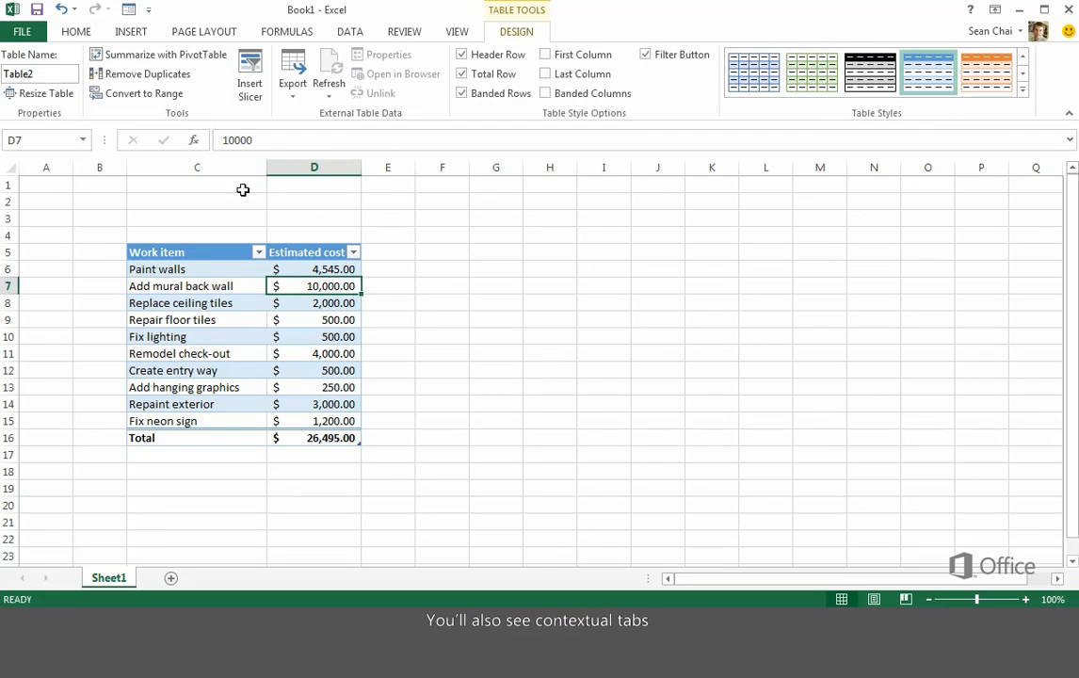
# Step: Look through the insertable objects for the worksheet and show the PivotChart choices
pyautogui.click(130, 34)
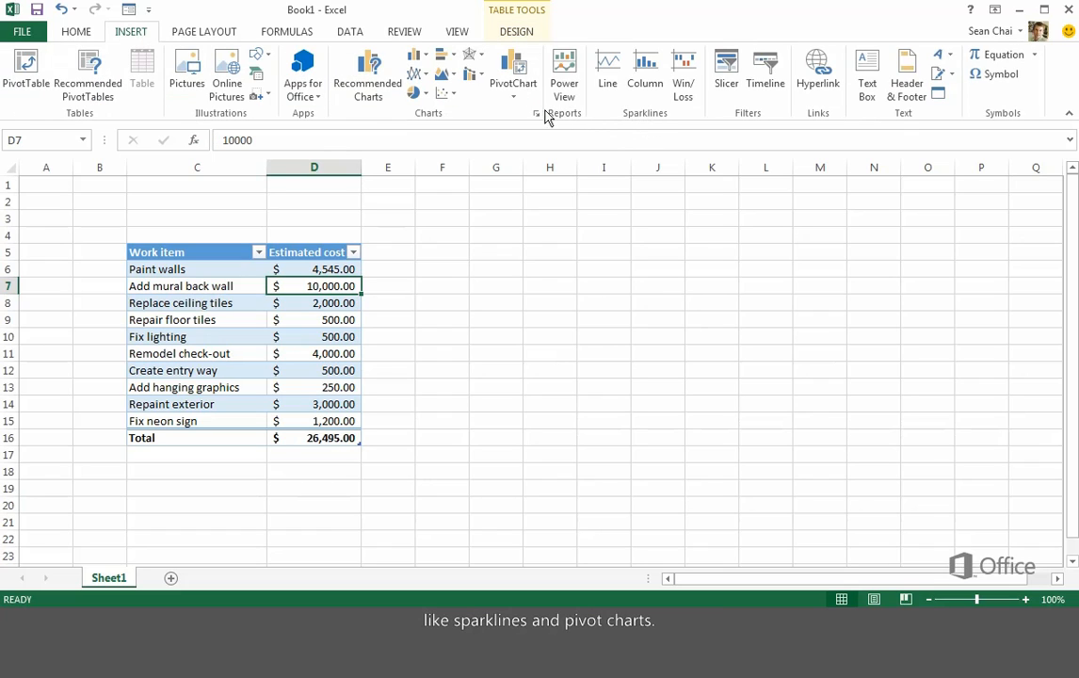
pyautogui.click(510, 98)
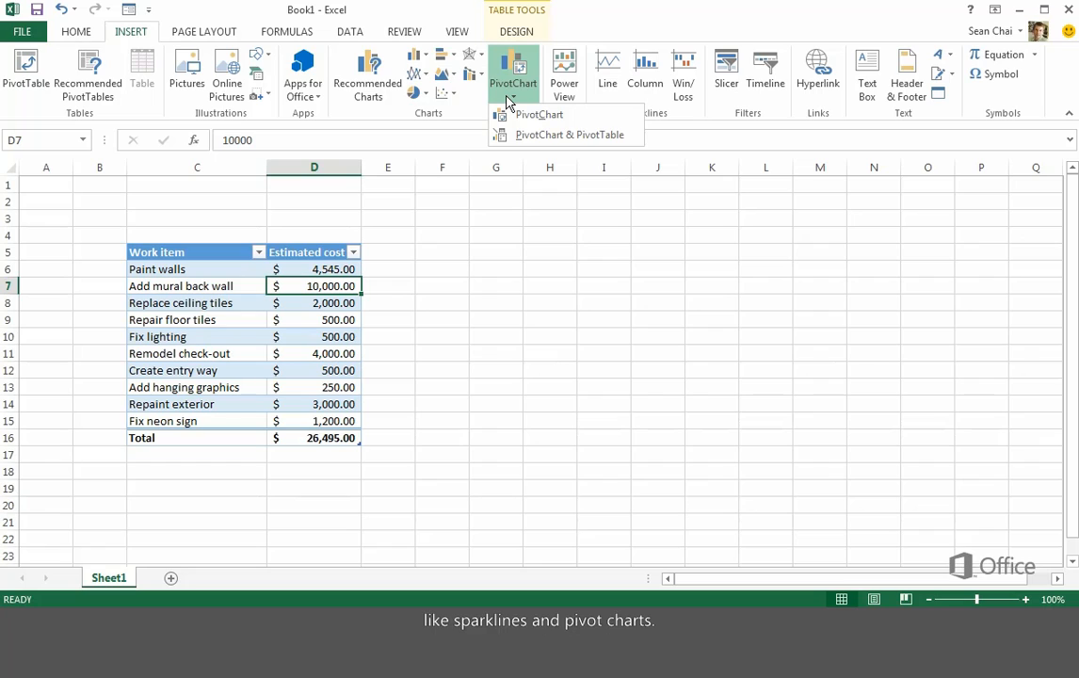